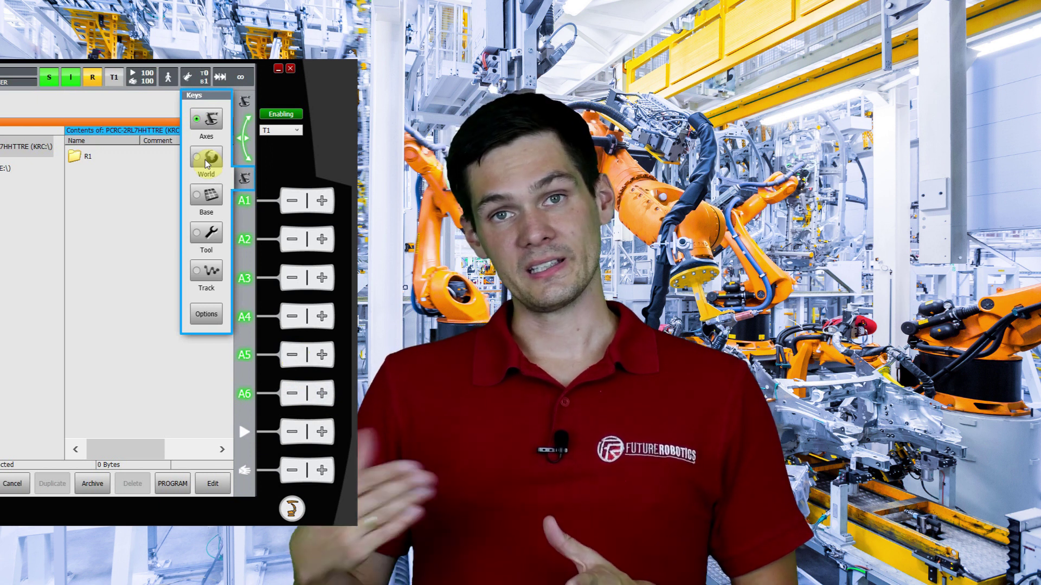
# Step: Open the incremental jogging step settings in the OfficeLite smartHMI status bar
pyautogui.click(220, 77)
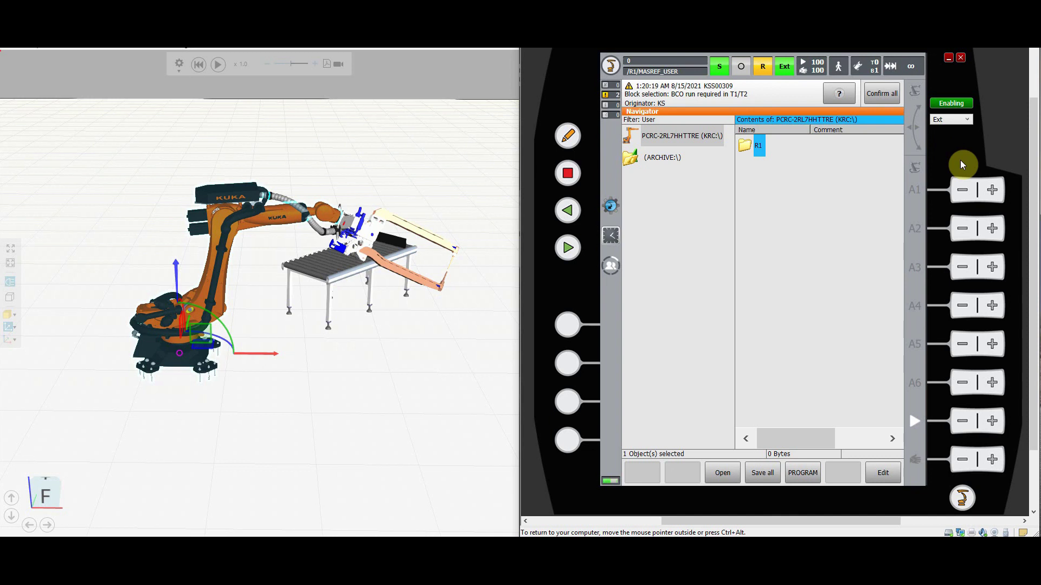
# Step: Set the operating mode to T1, briefly try Aut, then return to T1
pyautogui.click(957, 121)
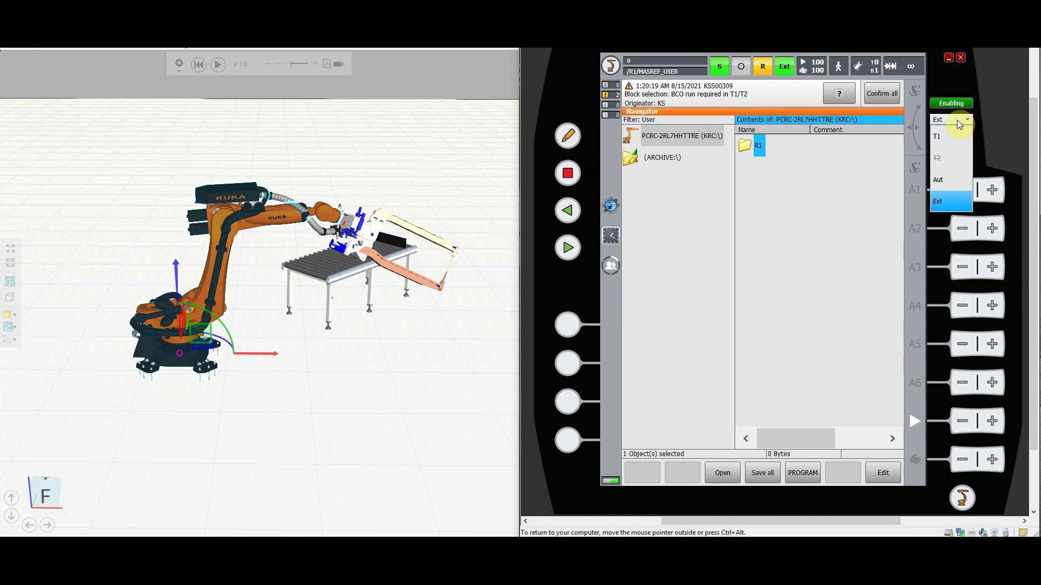
pyautogui.click(948, 139)
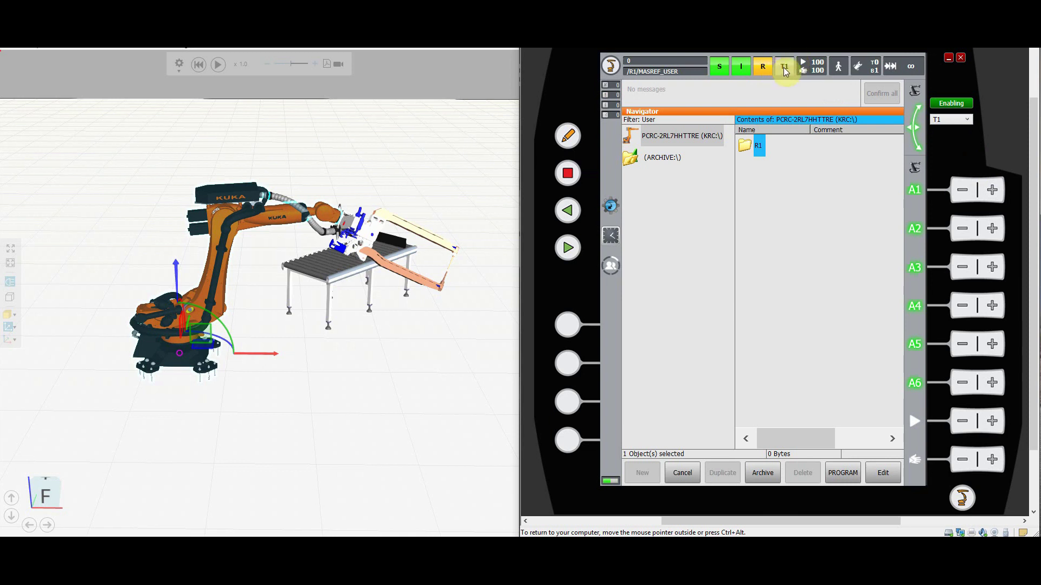
pyautogui.click(954, 123)
pyautogui.click(950, 176)
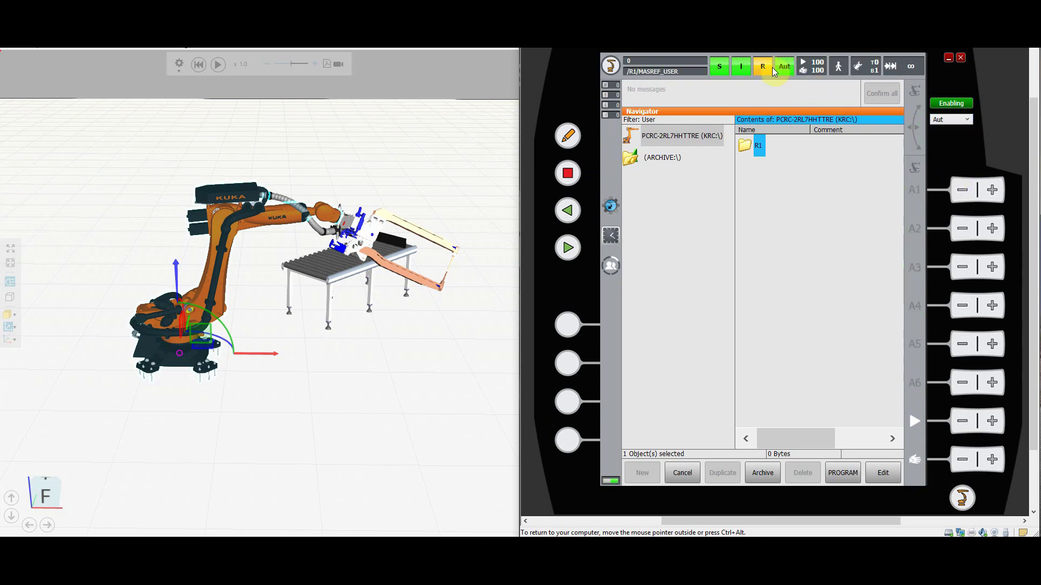
pyautogui.click(959, 121)
pyautogui.click(958, 137)
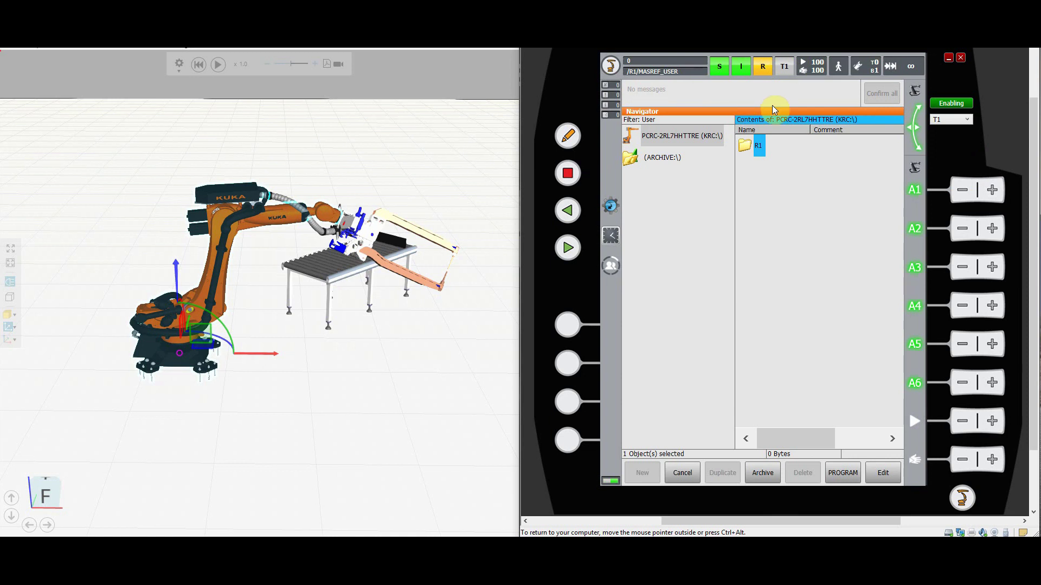
pyautogui.click(953, 103)
pyautogui.click(949, 106)
pyautogui.click(741, 67)
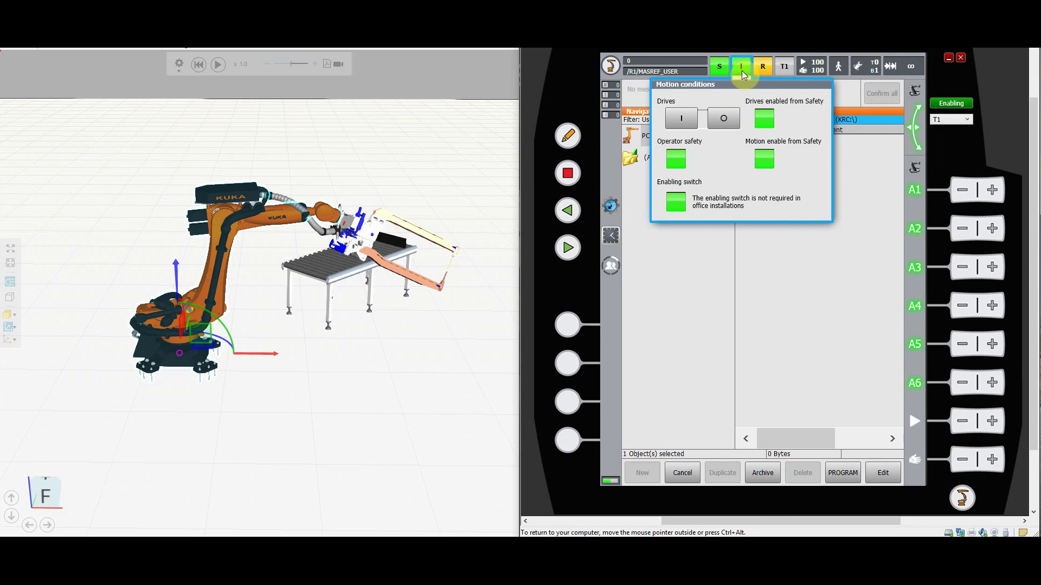
pyautogui.click(724, 118)
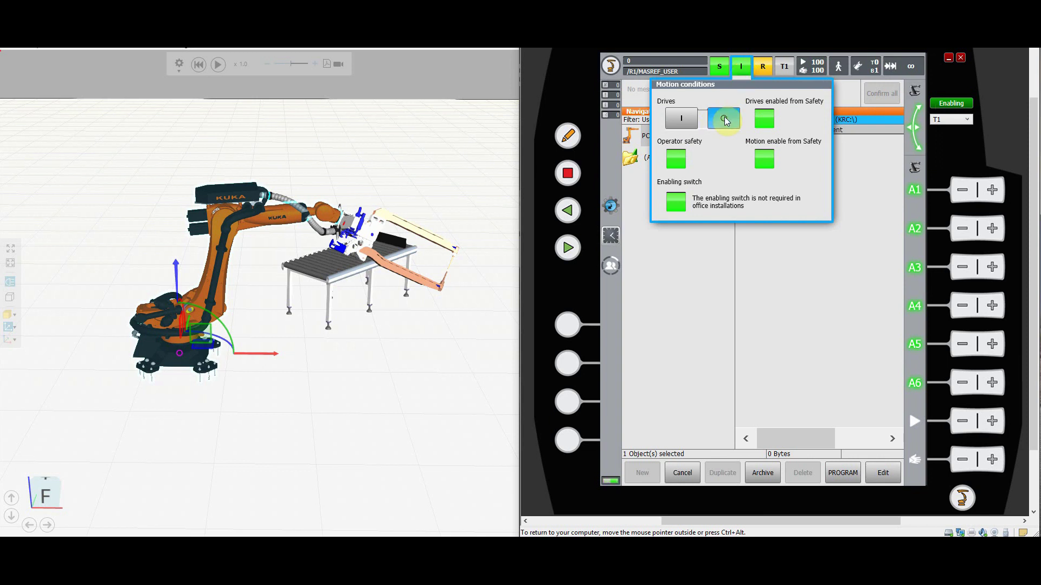
pyautogui.click(743, 74)
pyautogui.click(844, 93)
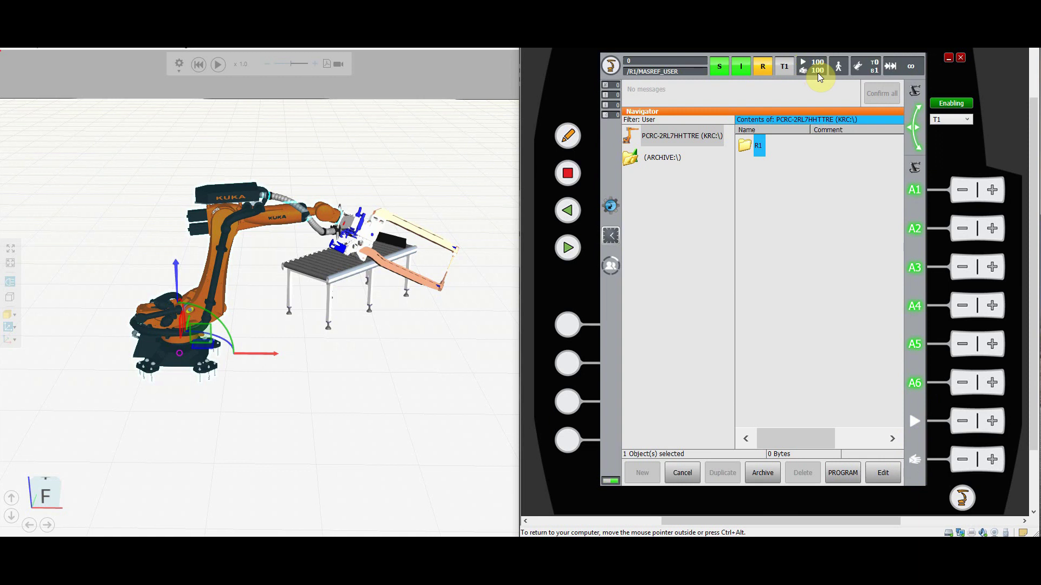
pyautogui.click(967, 423)
pyautogui.click(961, 460)
pyautogui.click(960, 459)
pyautogui.click(965, 421)
pyautogui.click(809, 66)
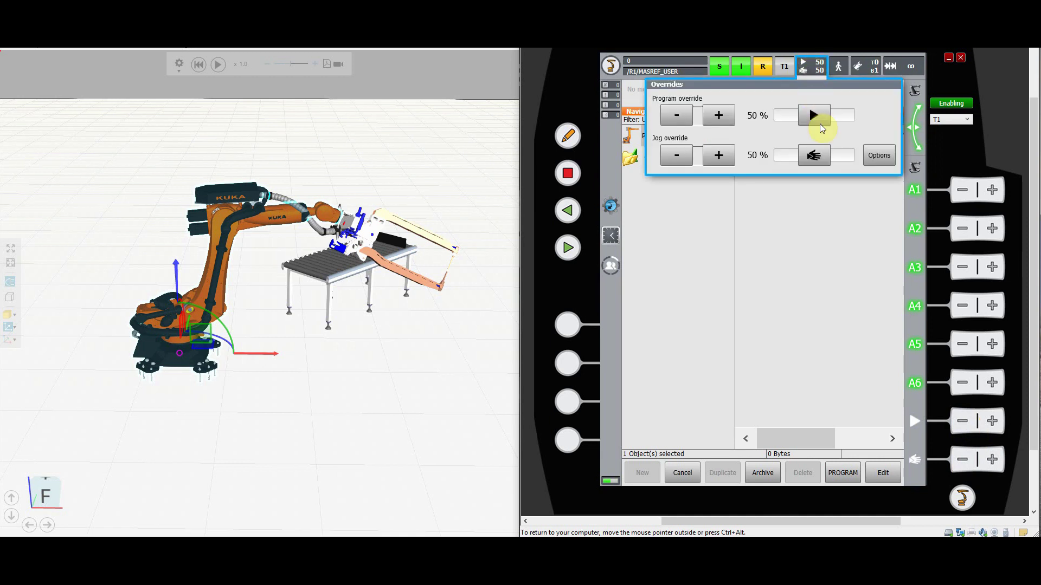
pyautogui.moveTo(821, 125); pyautogui.dragTo(827, 113)
pyautogui.moveTo(816, 155); pyautogui.dragTo(828, 156)
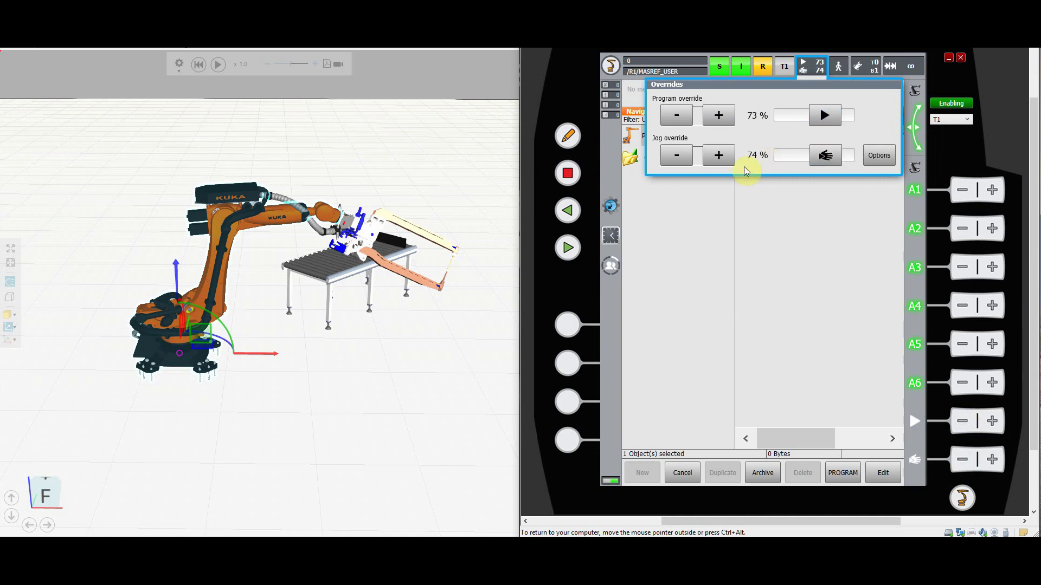
pyautogui.click(676, 156)
pyautogui.click(719, 115)
pyautogui.click(718, 156)
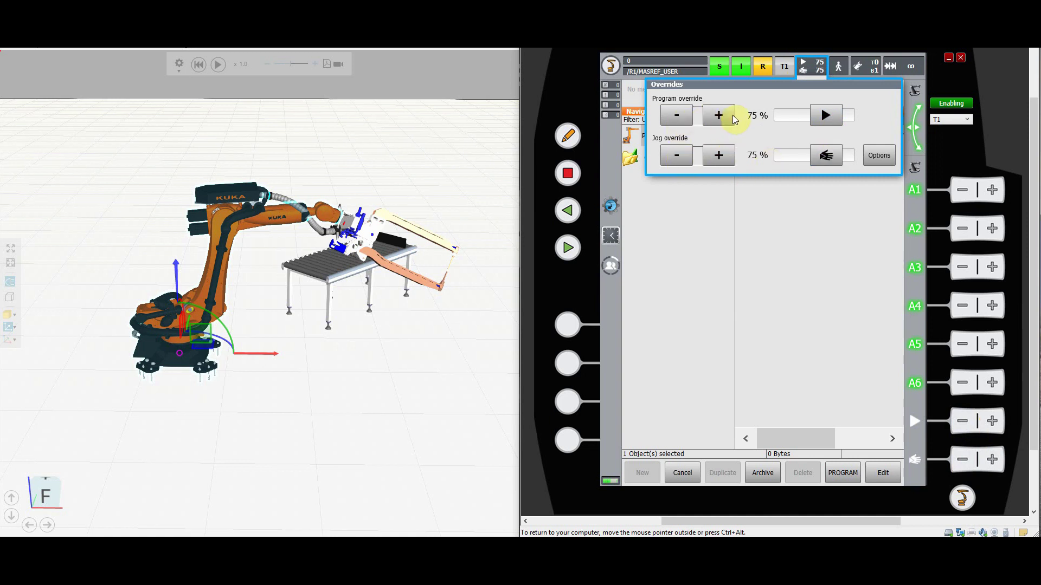
pyautogui.click(731, 117)
pyautogui.click(717, 157)
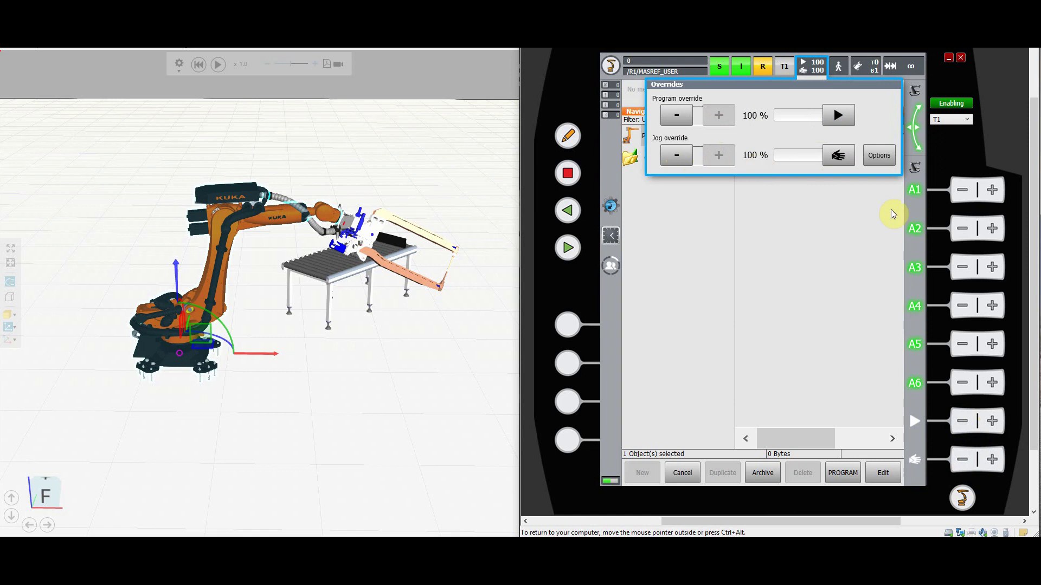
pyautogui.click(838, 204)
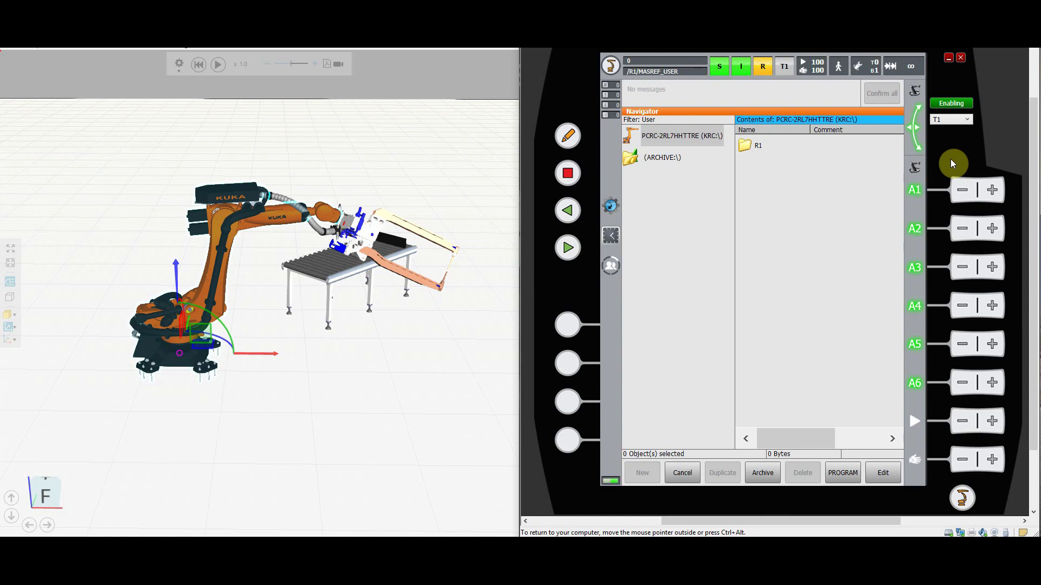
pyautogui.click(912, 170)
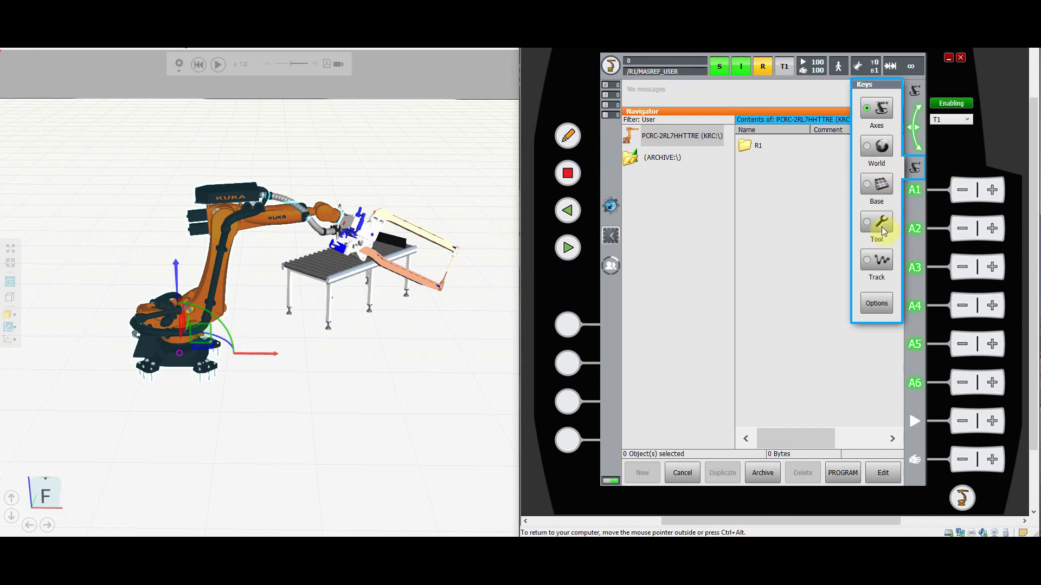
pyautogui.click(913, 168)
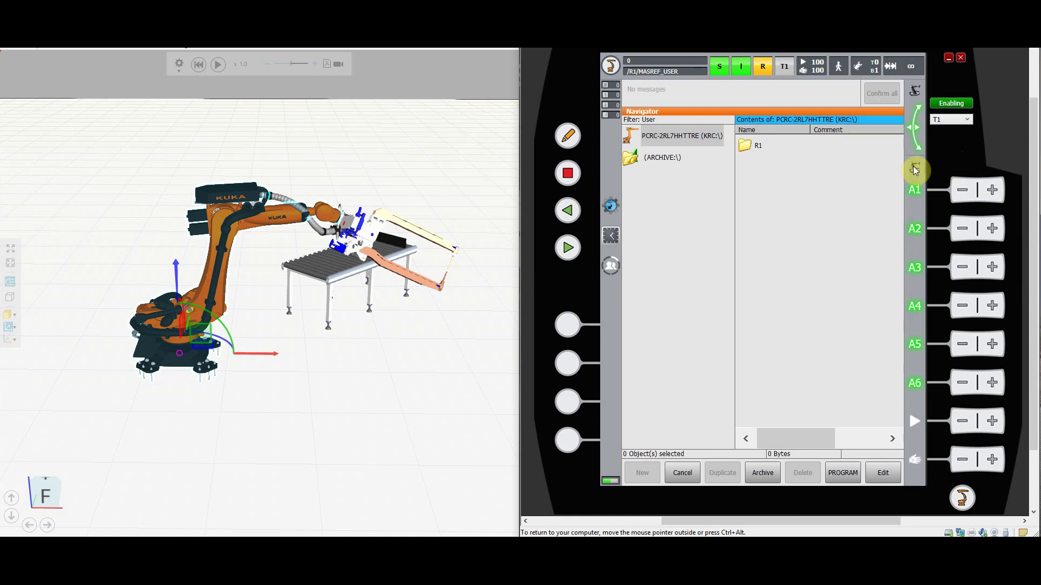
pyautogui.click(914, 92)
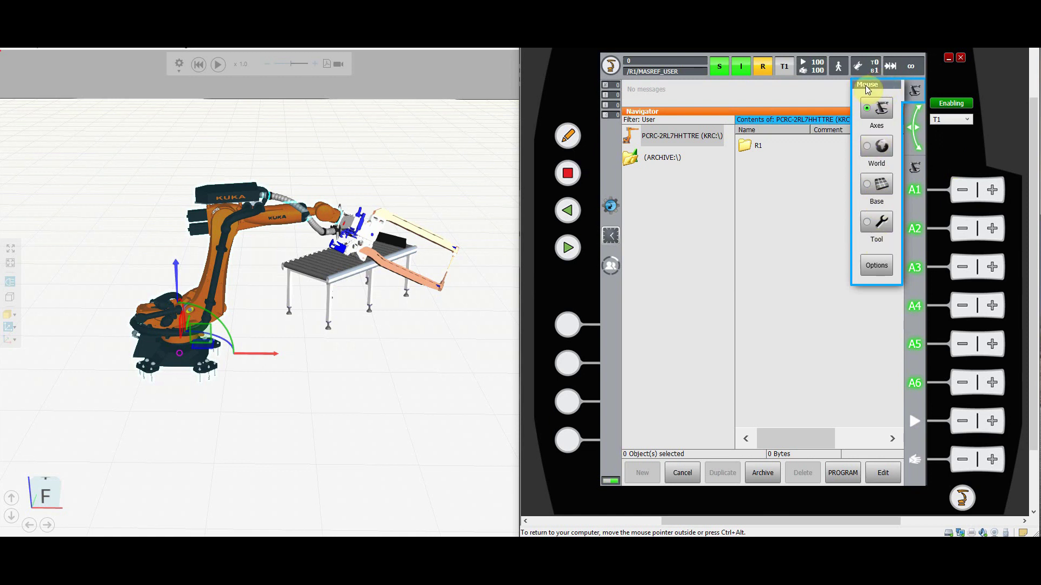
pyautogui.click(915, 170)
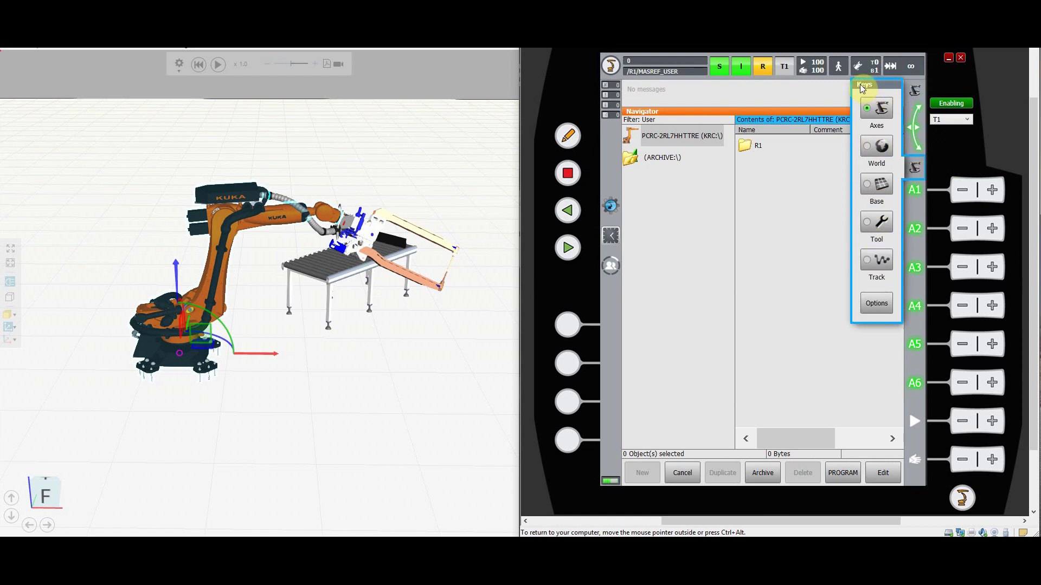
pyautogui.click(913, 170)
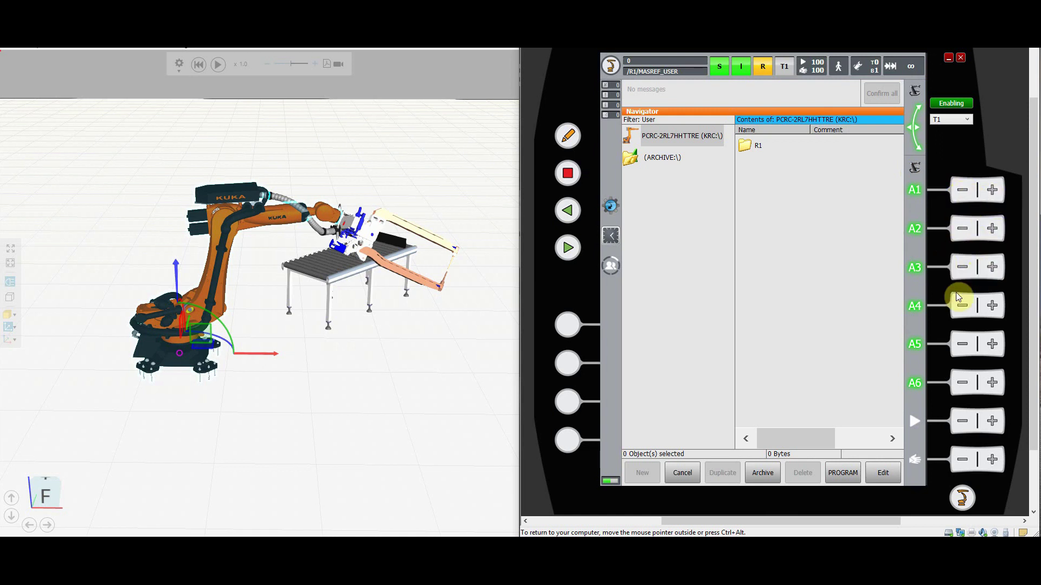
# Step: Jog axes A1, A2 and A3 in both positive and negative directions
pyautogui.click(993, 190)
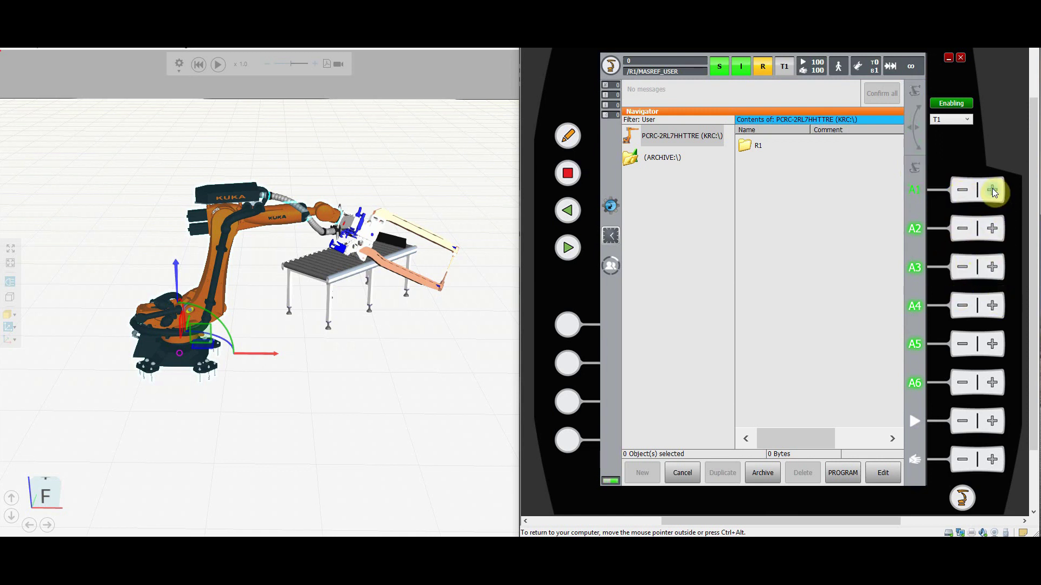
pyautogui.click(962, 191)
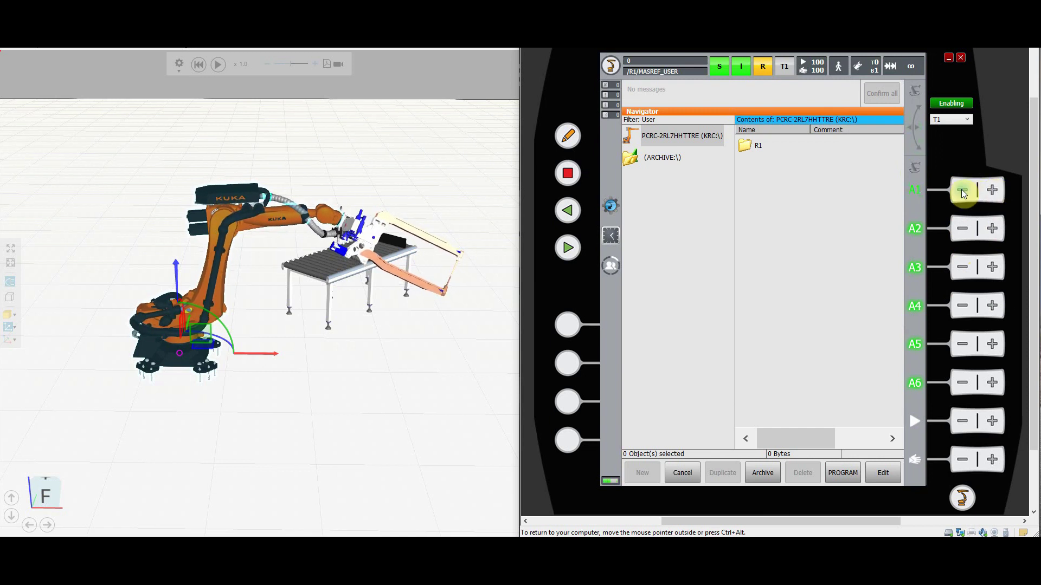
pyautogui.click(963, 229)
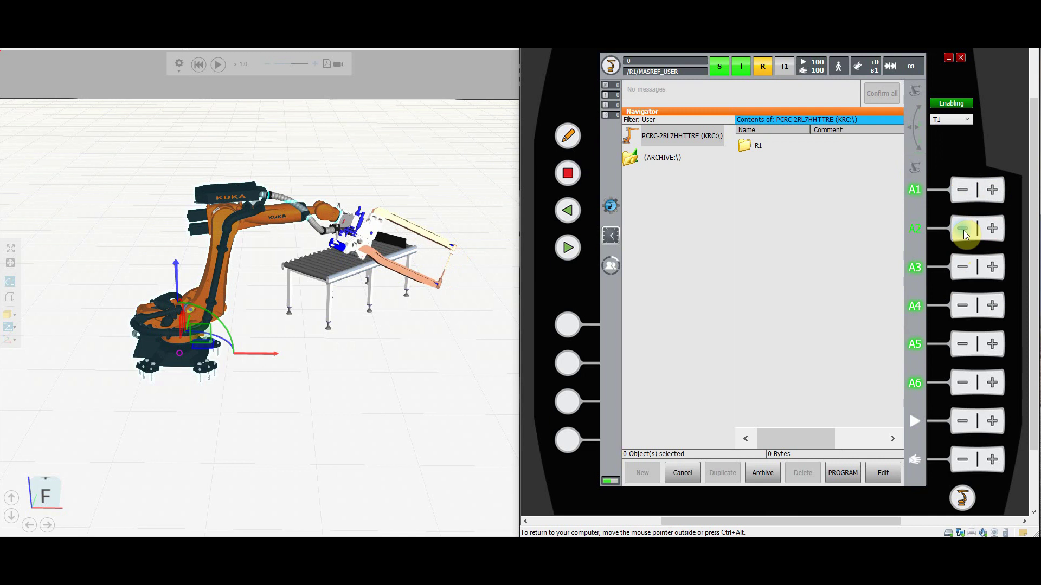
pyautogui.click(992, 230)
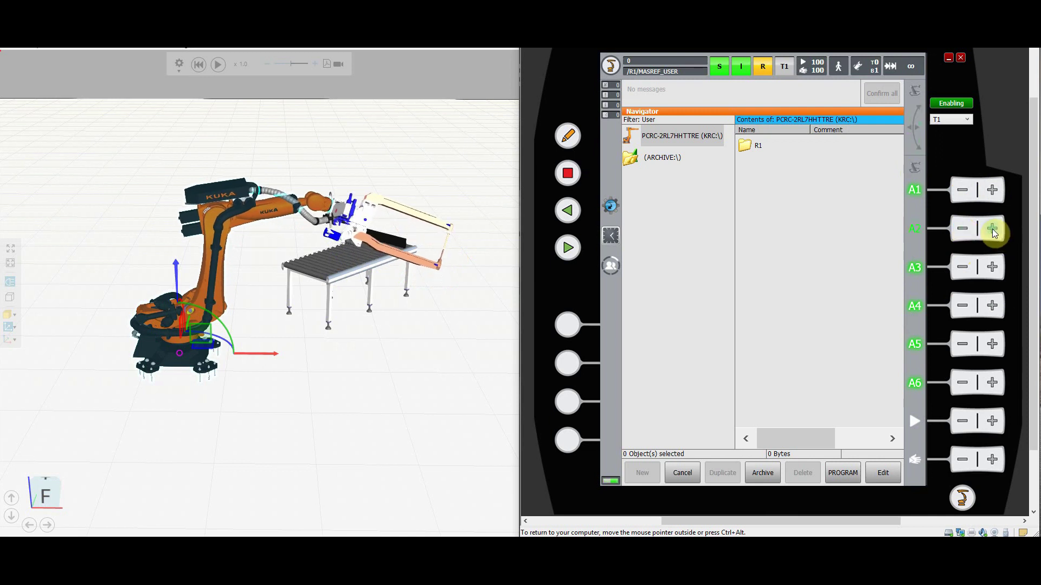
pyautogui.click(992, 268)
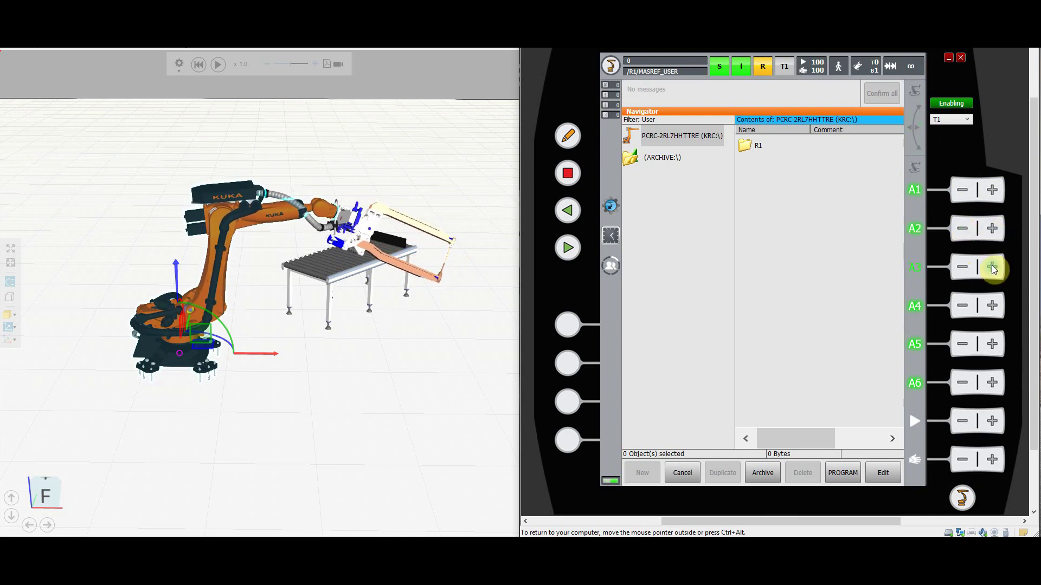
pyautogui.click(961, 268)
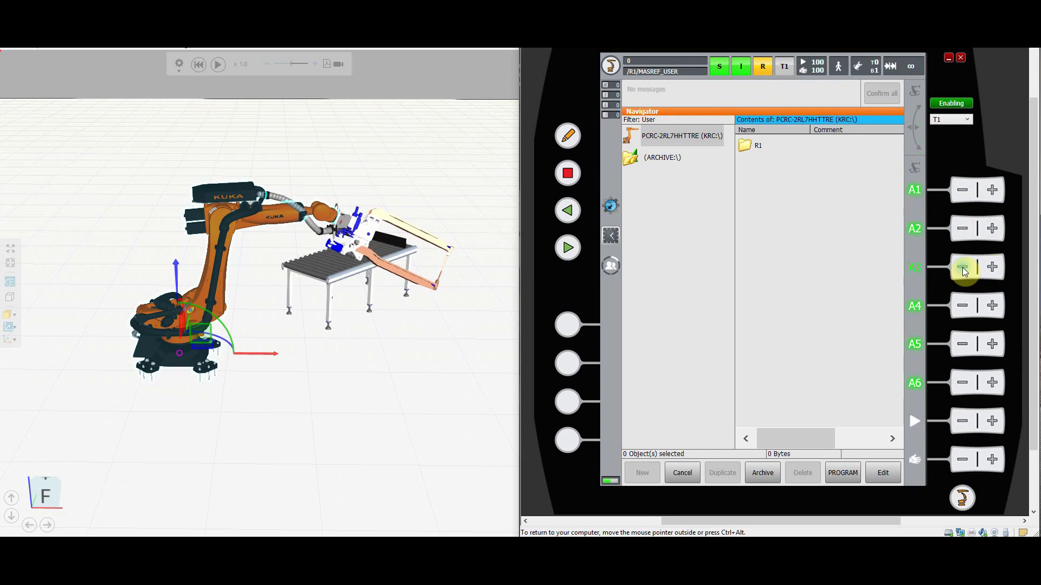
# Step: Jog axes A4, A5 and A6 both ways, rotating A6 further negatively
pyautogui.click(988, 305)
pyautogui.click(963, 307)
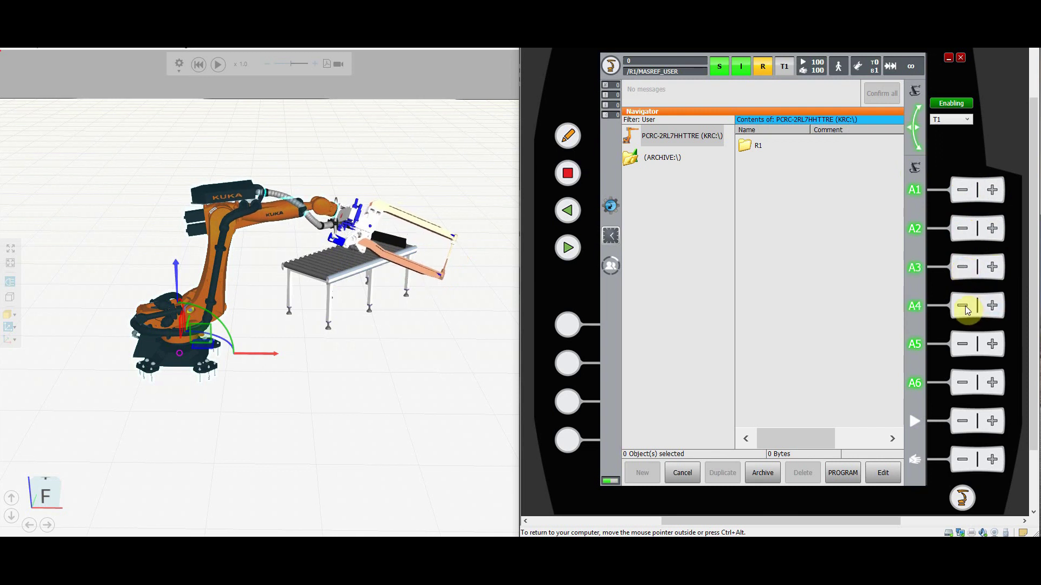
pyautogui.click(987, 341)
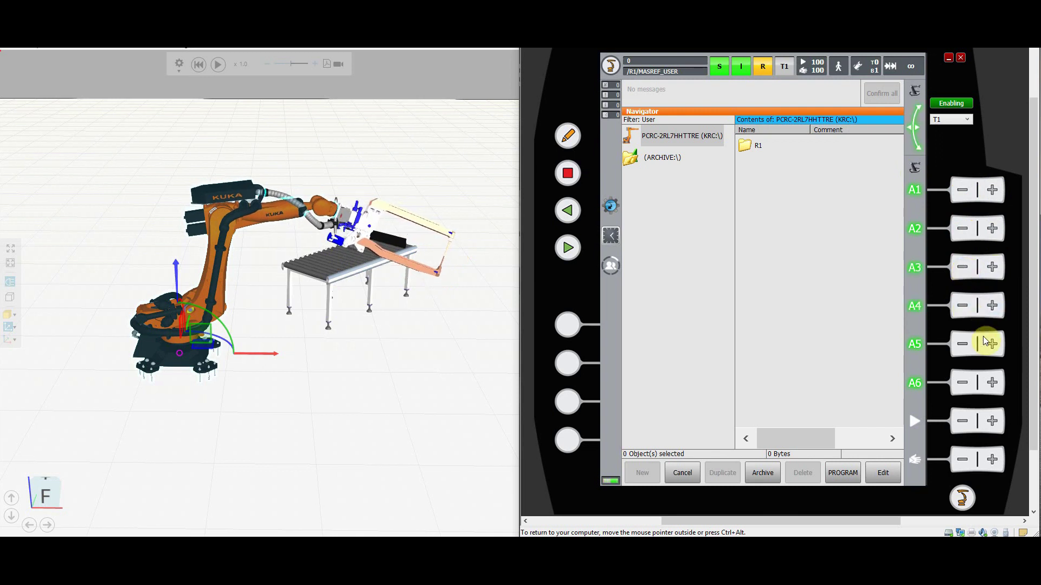
pyautogui.click(964, 344)
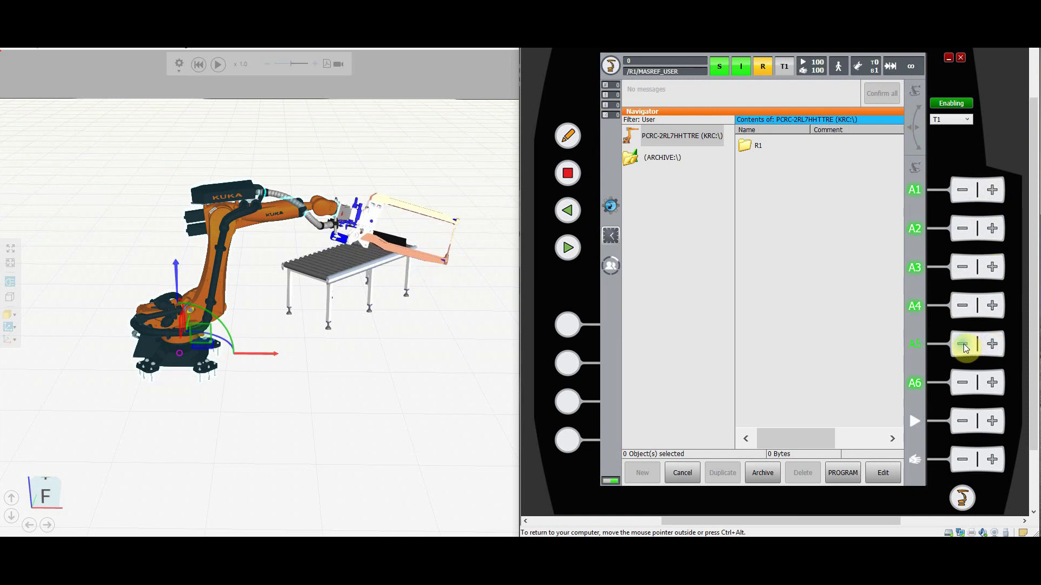
pyautogui.click(987, 380)
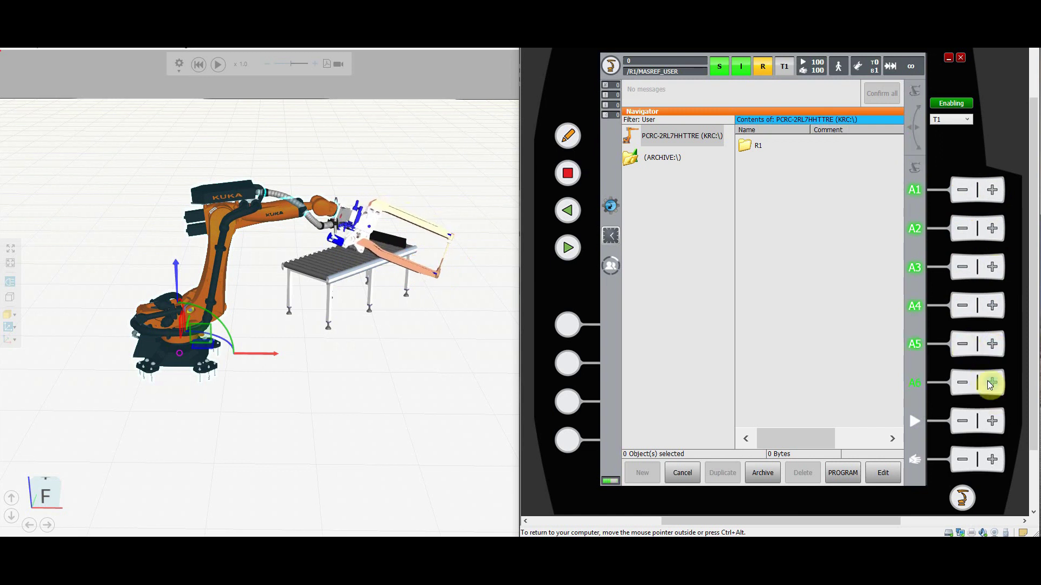
pyautogui.click(962, 384)
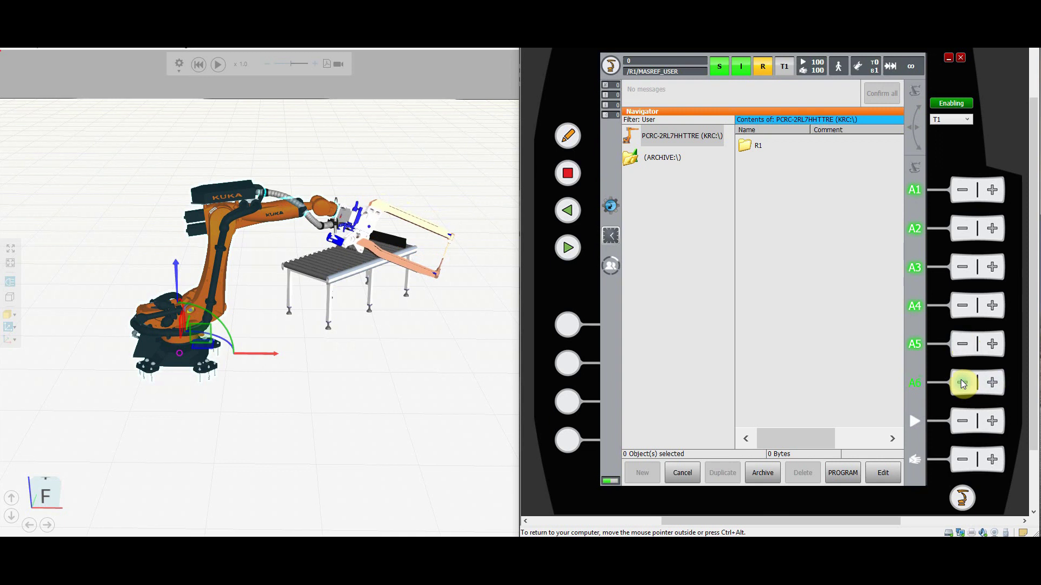
pyautogui.click(963, 384)
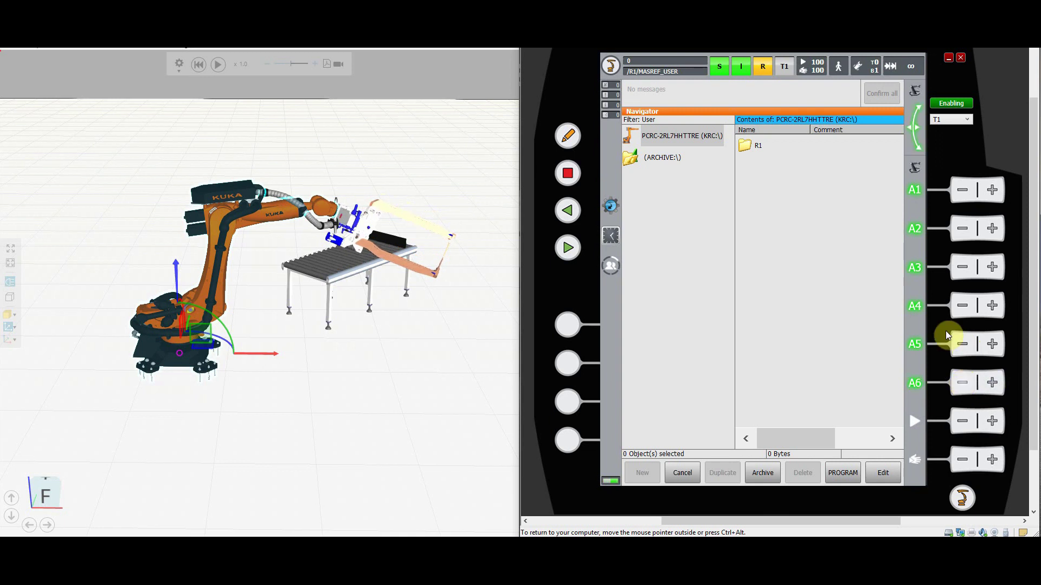
# Step: Switch jogging to World and move the tool X+, Y+, Y−, B−, then Y+ again
pyautogui.click(915, 171)
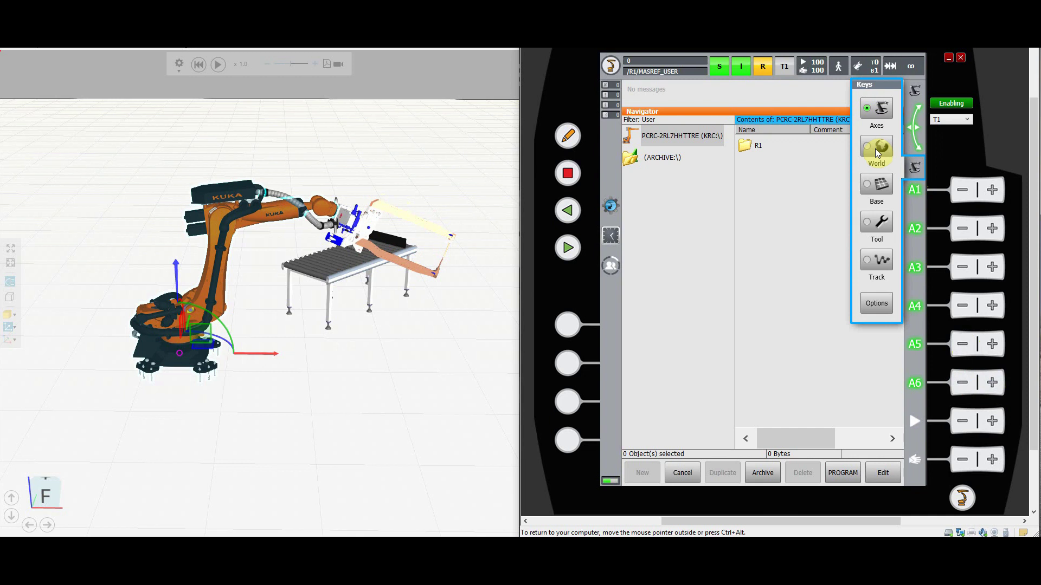
pyautogui.click(876, 149)
pyautogui.click(992, 192)
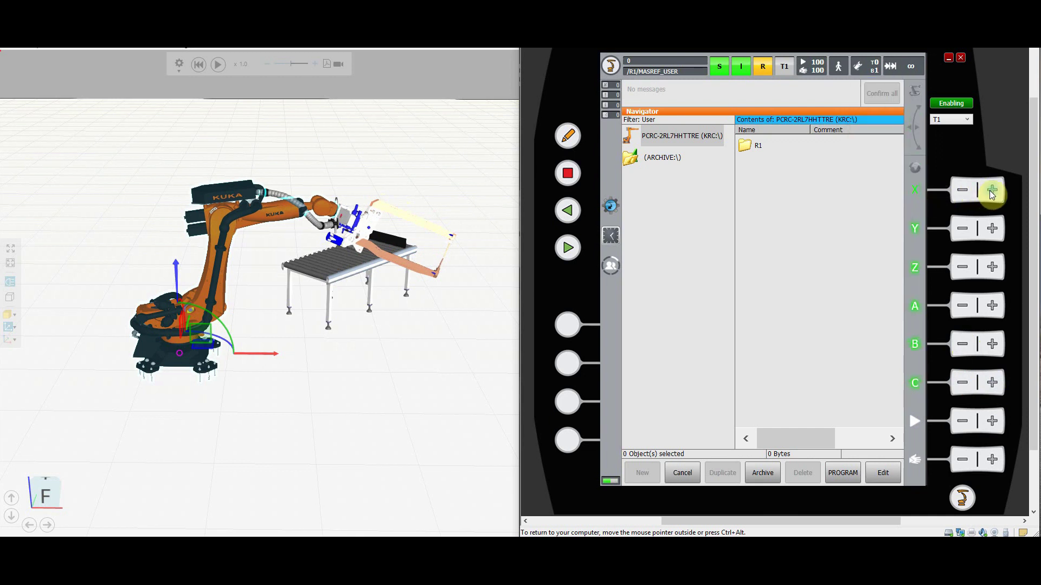
pyautogui.click(994, 229)
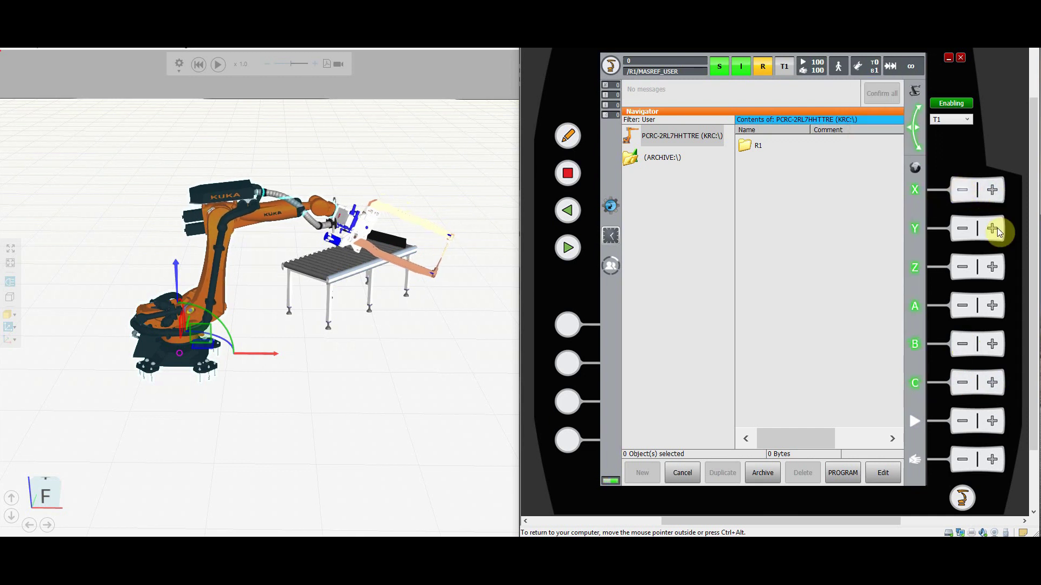
pyautogui.click(968, 231)
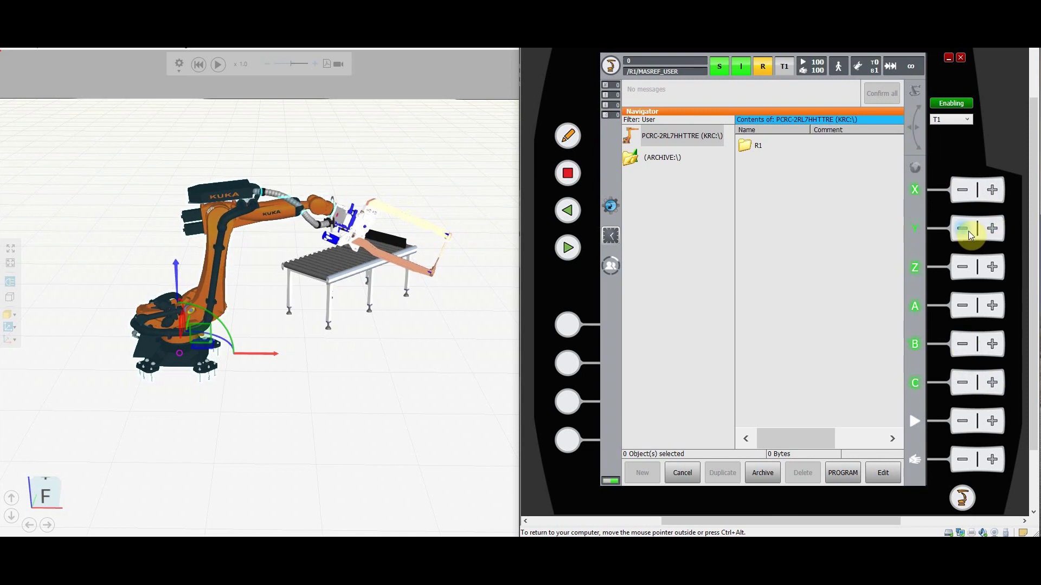
pyautogui.click(961, 343)
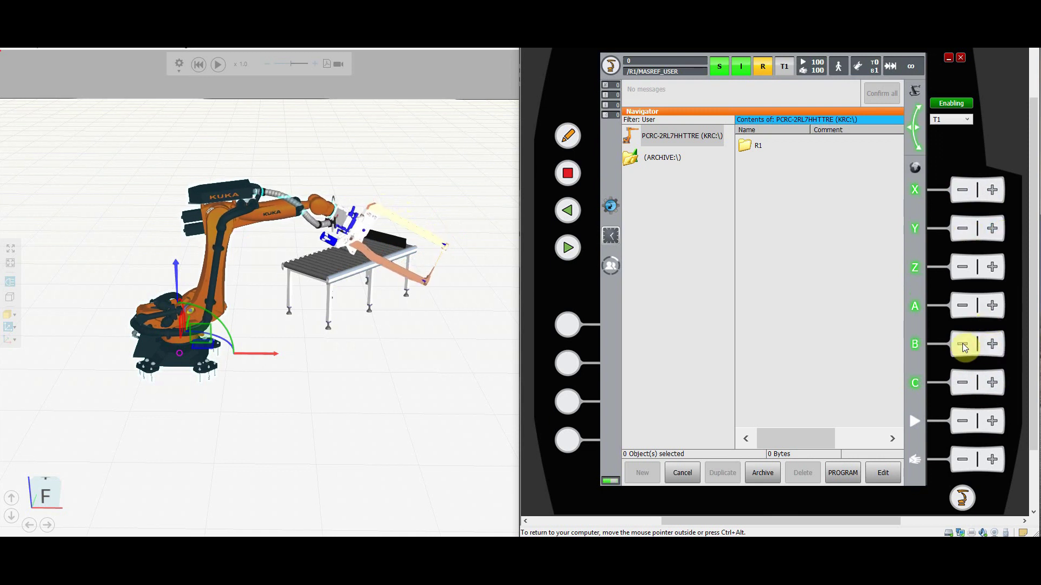
pyautogui.click(986, 227)
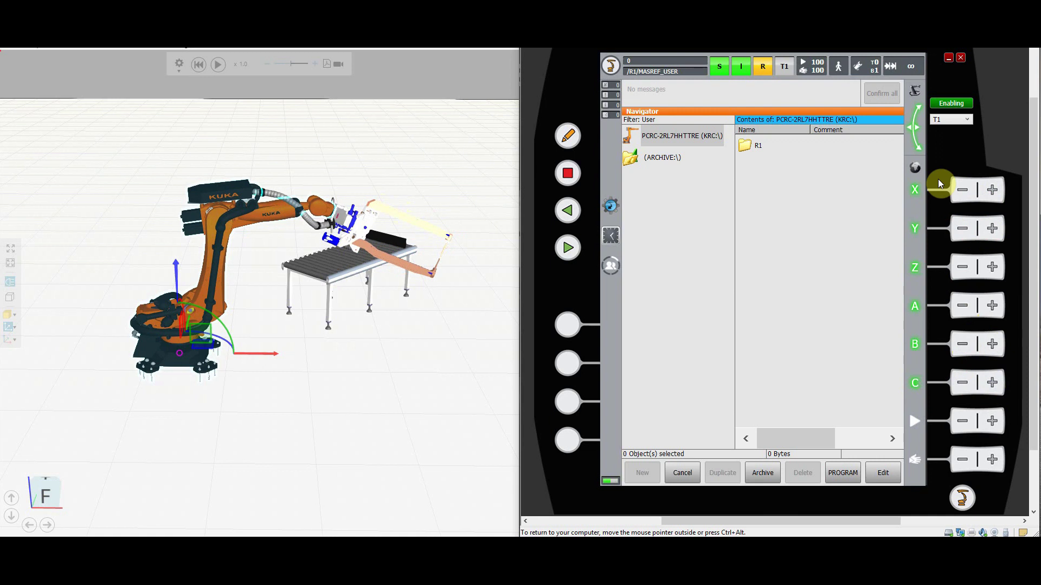
# Step: Switch the jog coordinate system back to Axes
pyautogui.click(916, 168)
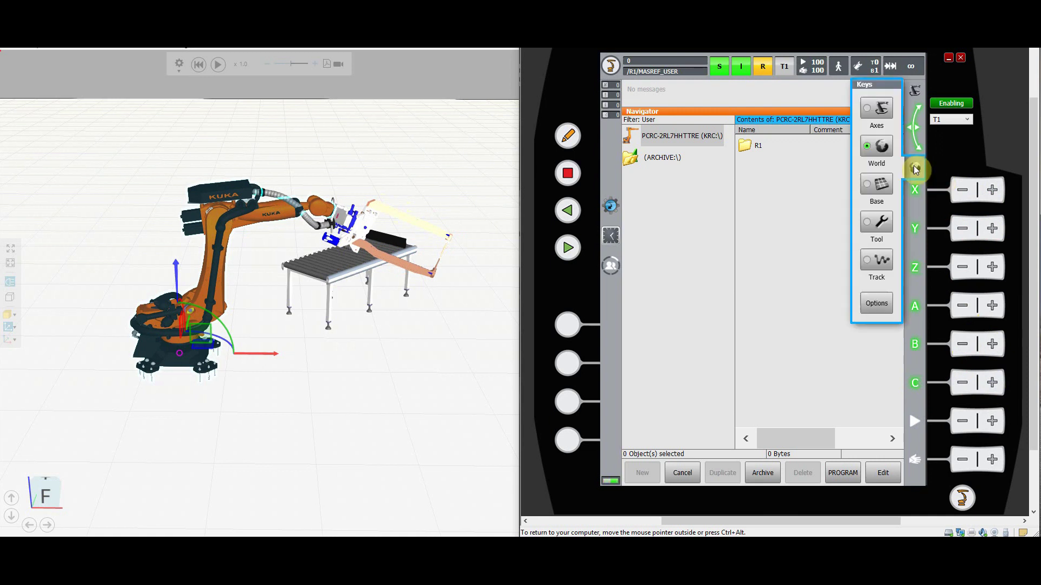
pyautogui.click(876, 110)
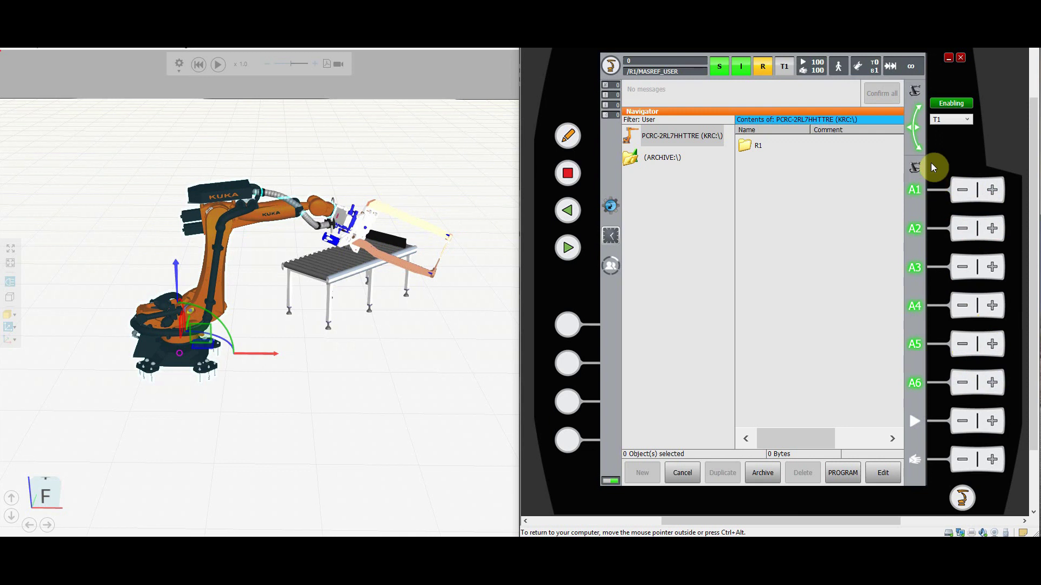
pyautogui.click(910, 68)
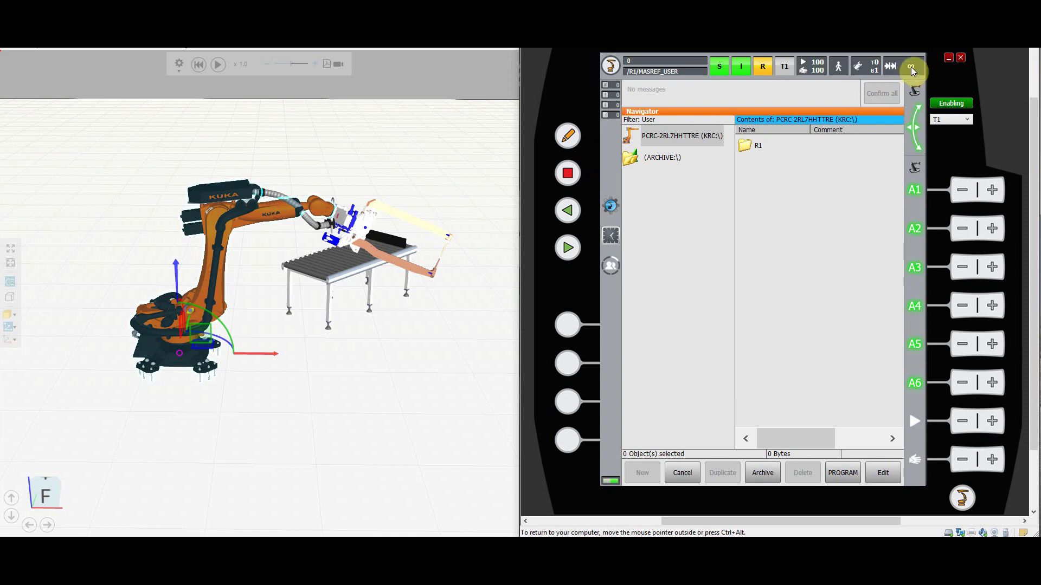
# Step: Change the jog increment from continuous to 100 mm / 10° steps
pyautogui.click(910, 67)
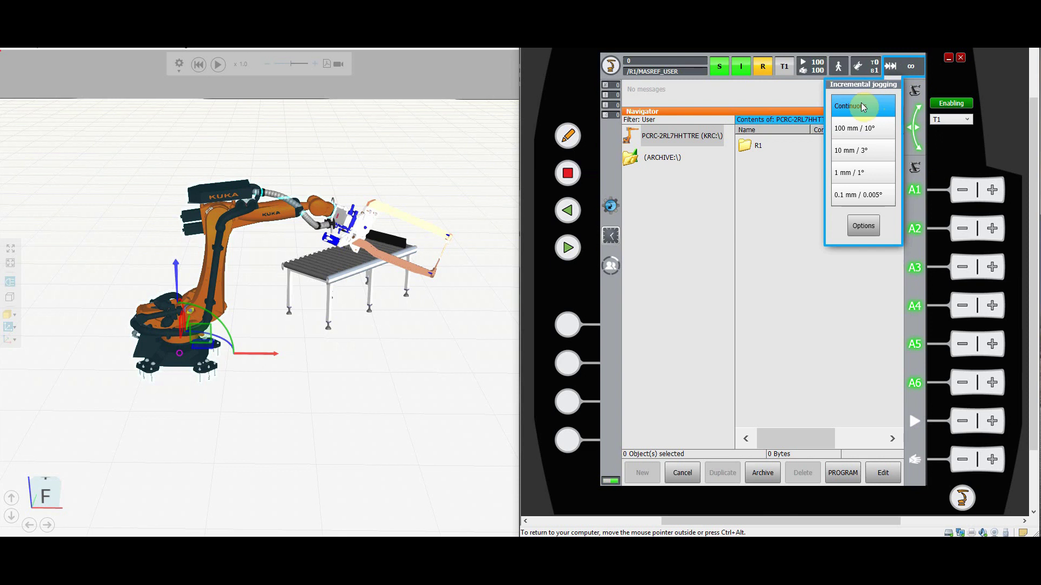
pyautogui.click(875, 114)
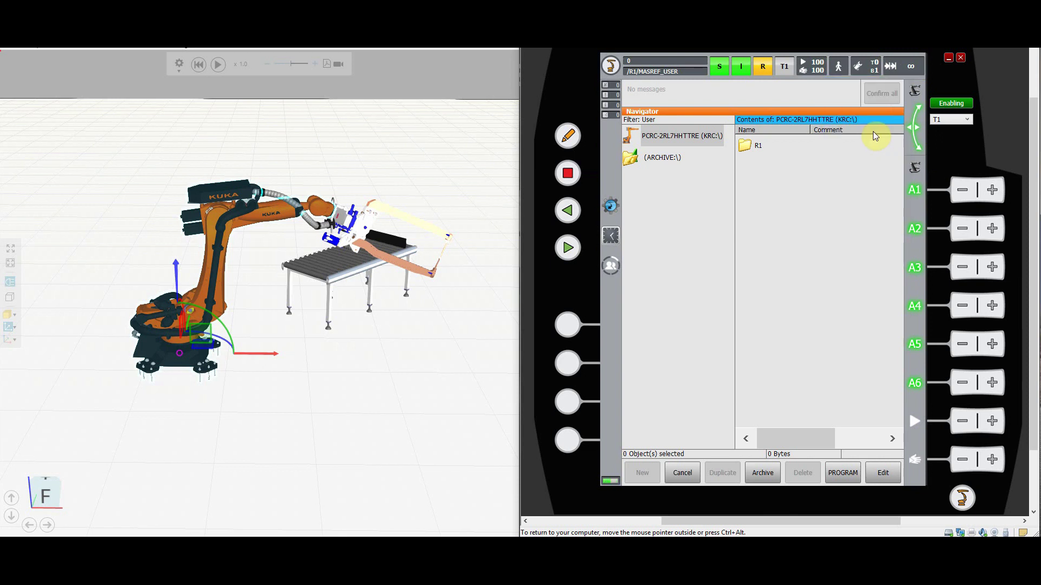
pyautogui.click(905, 67)
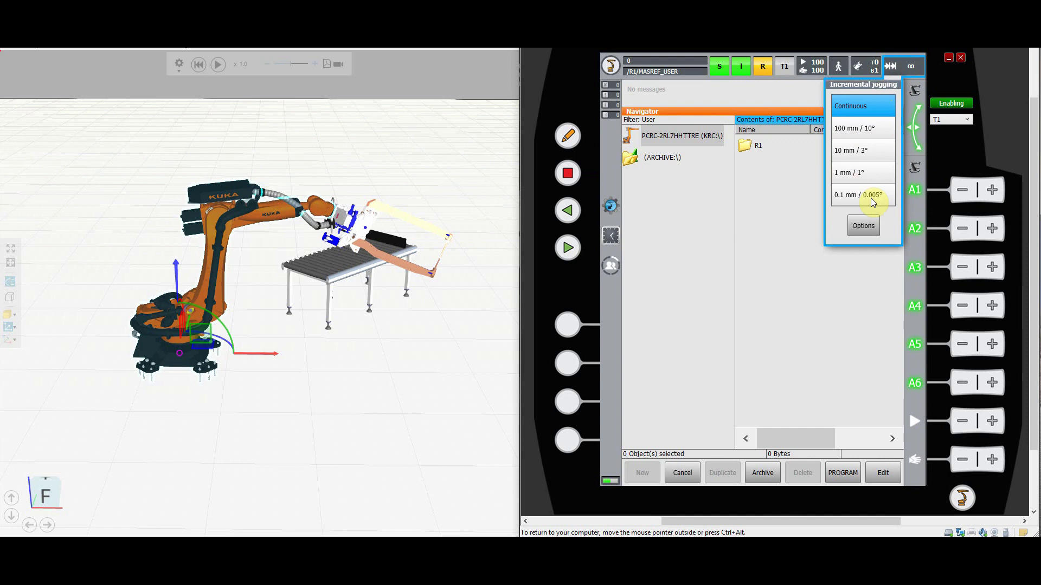
pyautogui.click(866, 133)
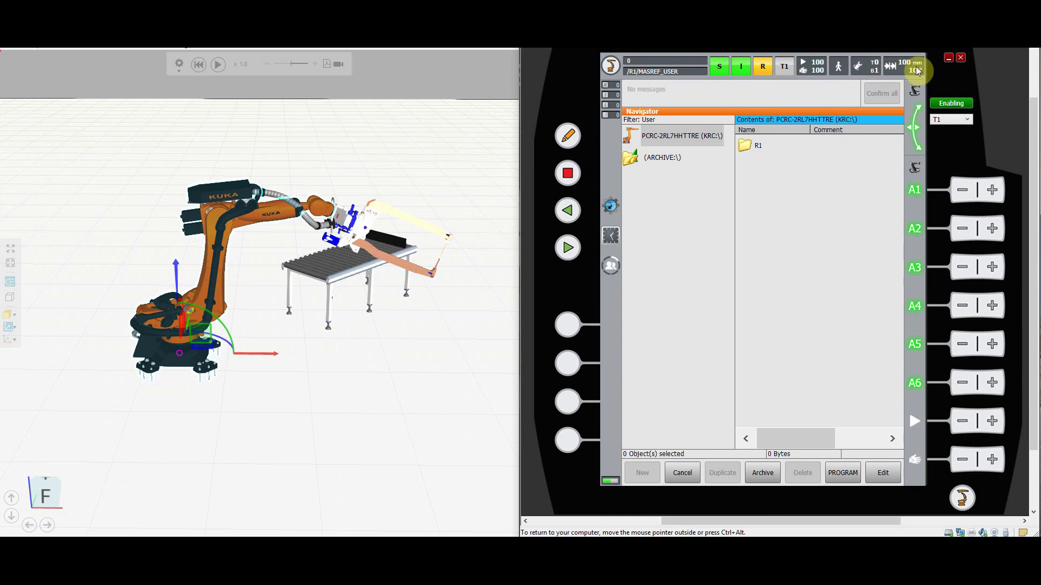
pyautogui.click(916, 170)
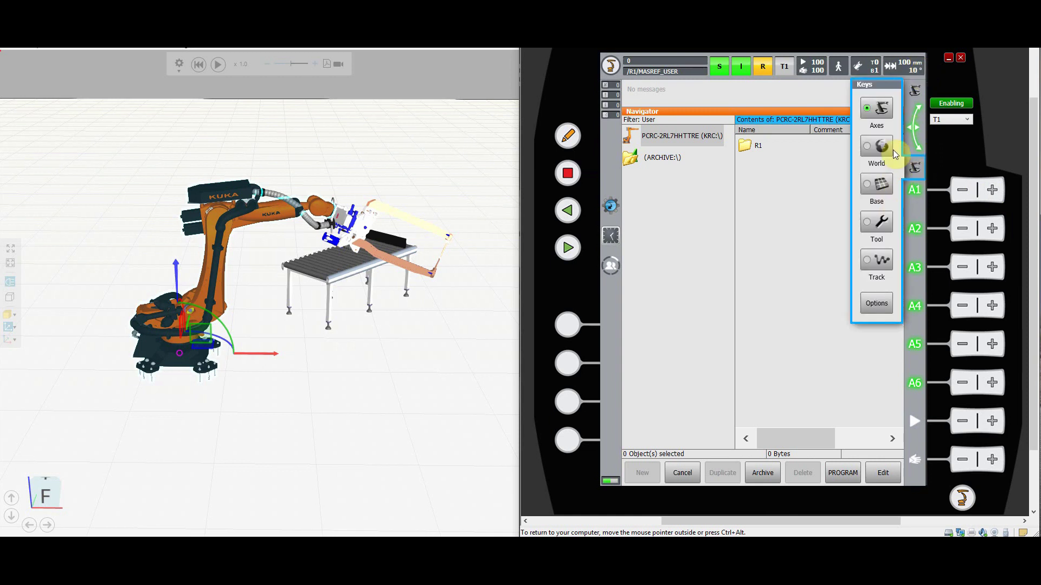
# Step: Keeping Axes jogging, step A1 one increment positive and A2 one increment negative
pyautogui.click(916, 169)
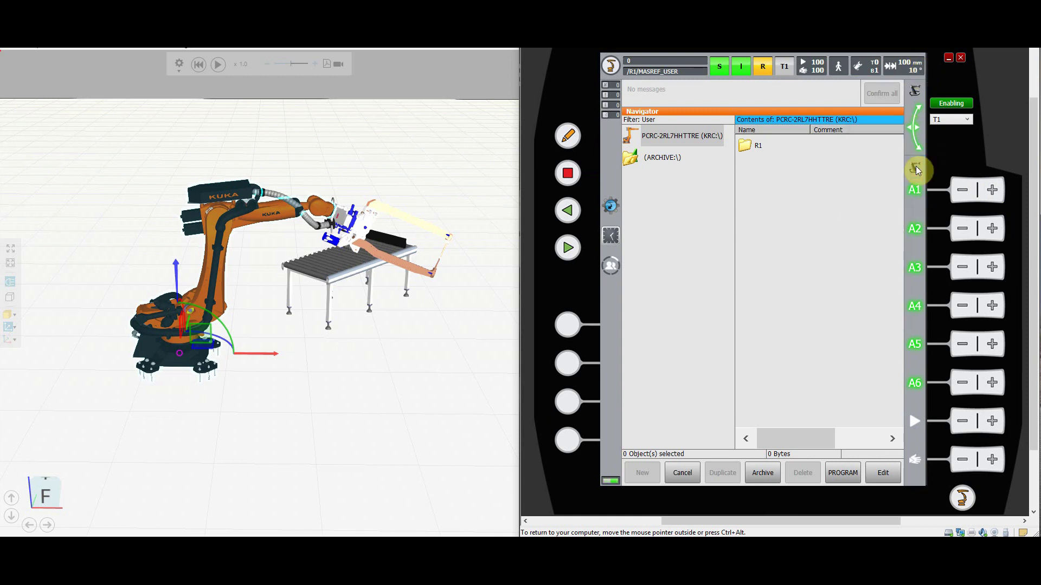
pyautogui.click(992, 191)
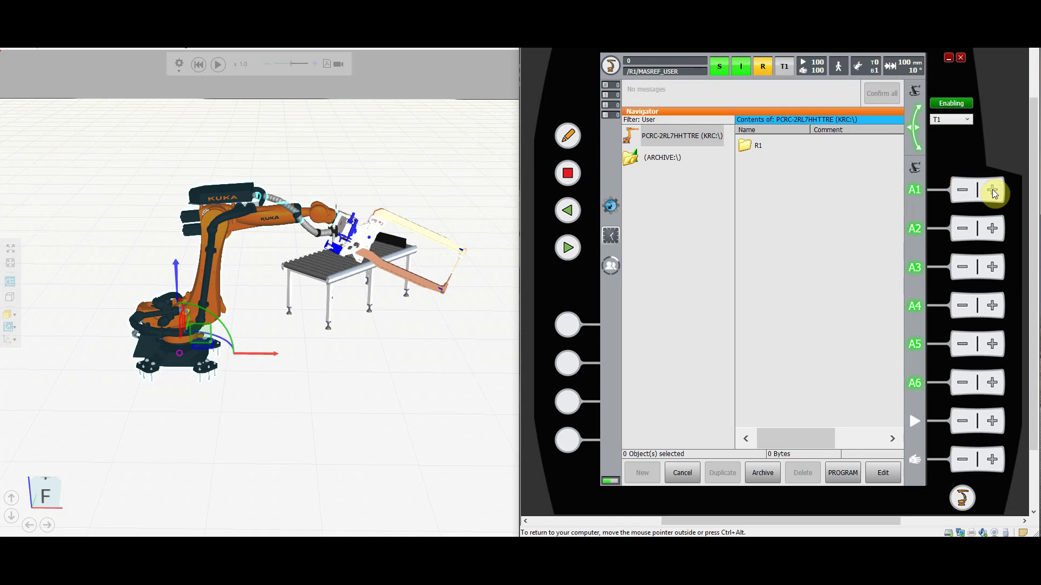
pyautogui.click(963, 229)
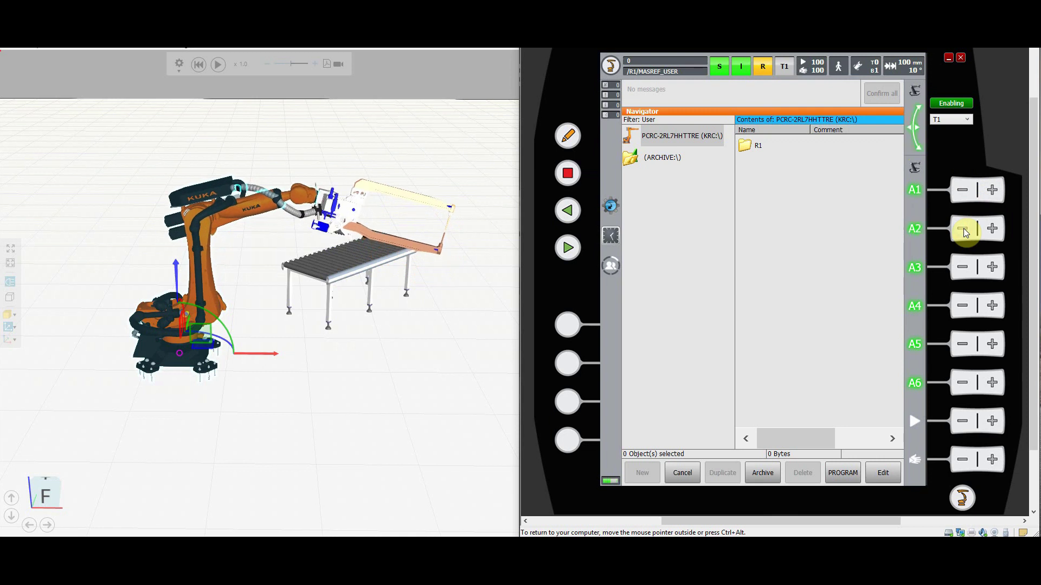
# Step: Switch to 10 mm / 3° increments and step A3 positive and A2 negative
pyautogui.click(903, 65)
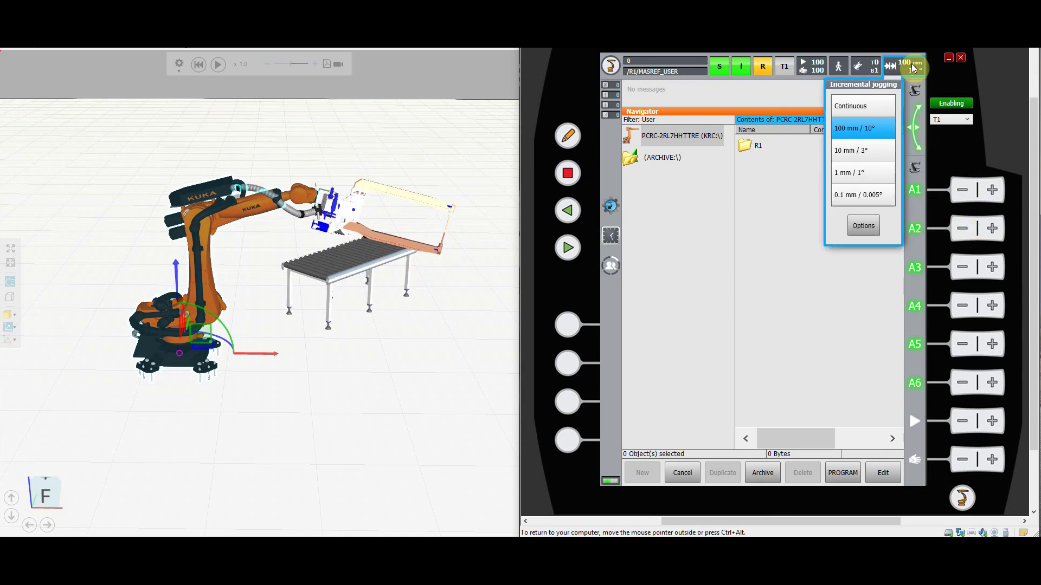
pyautogui.click(862, 152)
pyautogui.click(991, 268)
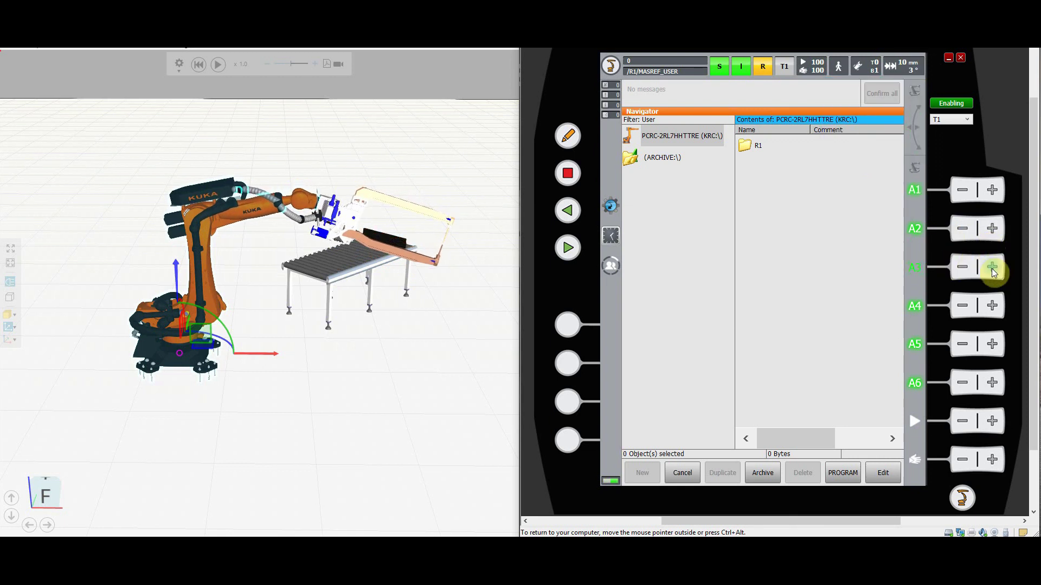
pyautogui.click(962, 230)
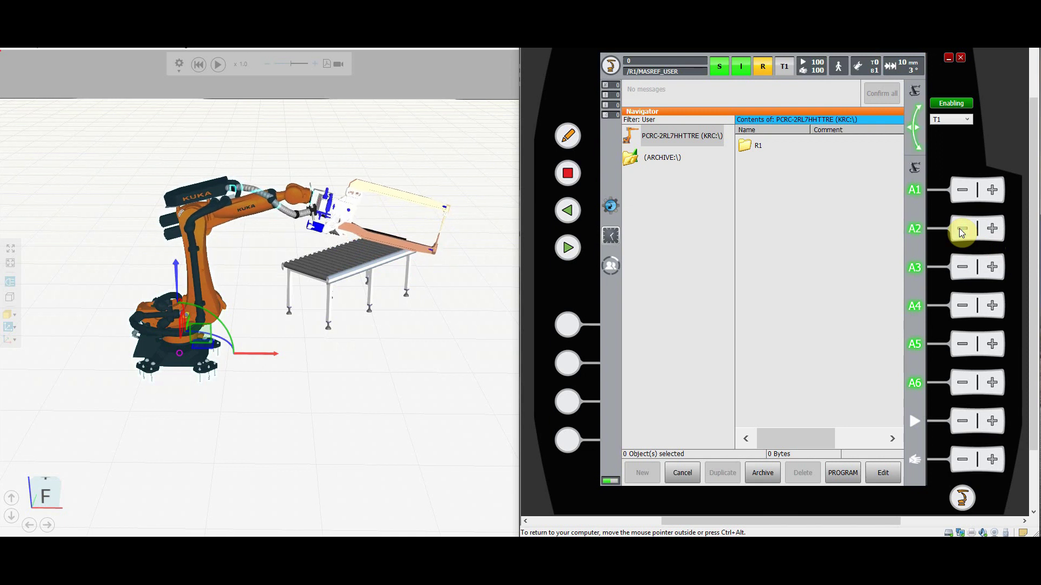
# Step: Return jogging to Continuous and verify the setting stuck
pyautogui.click(904, 66)
pyautogui.click(856, 108)
pyautogui.click(909, 68)
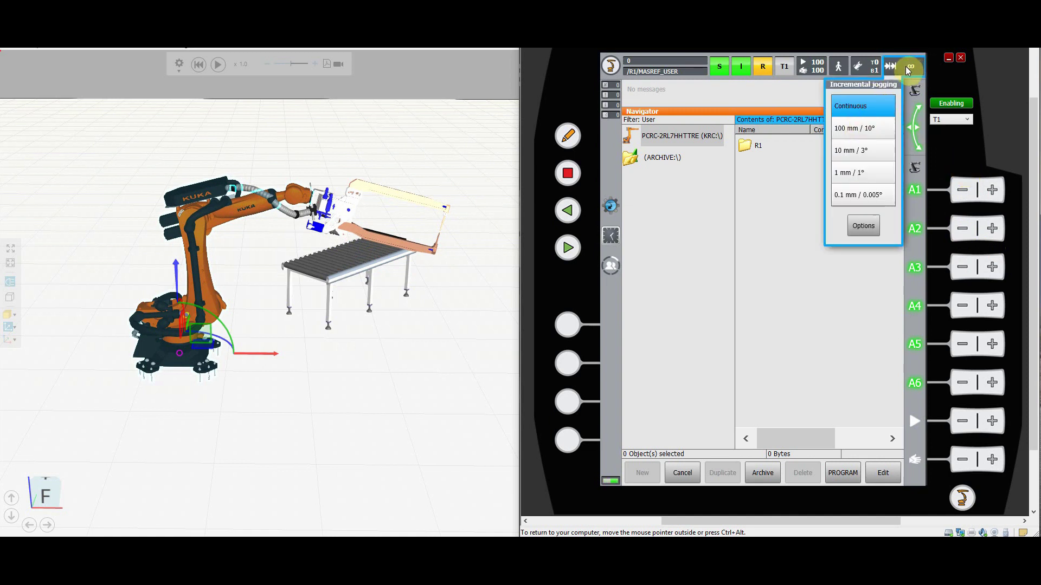
pyautogui.click(906, 66)
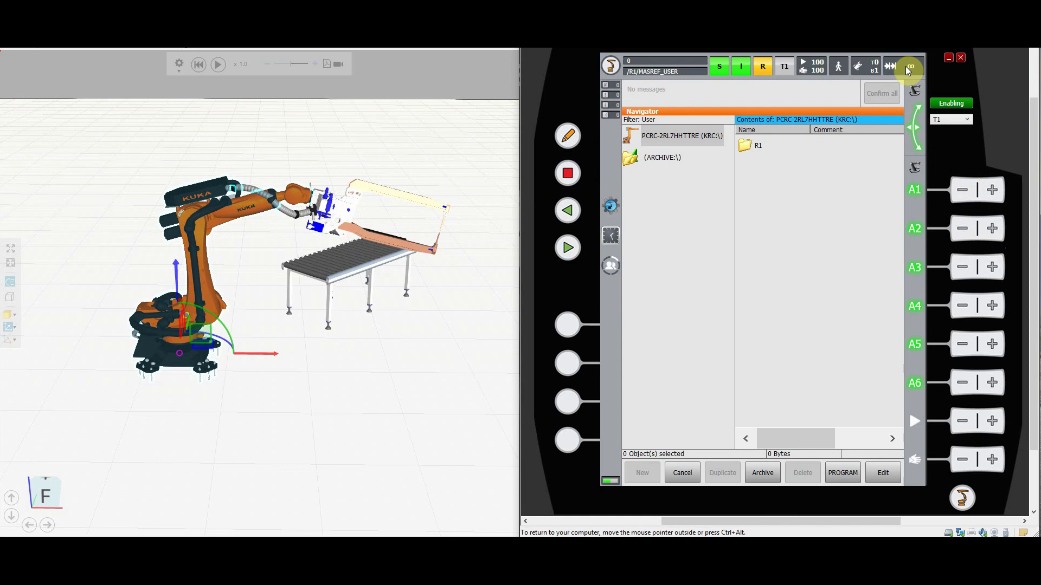